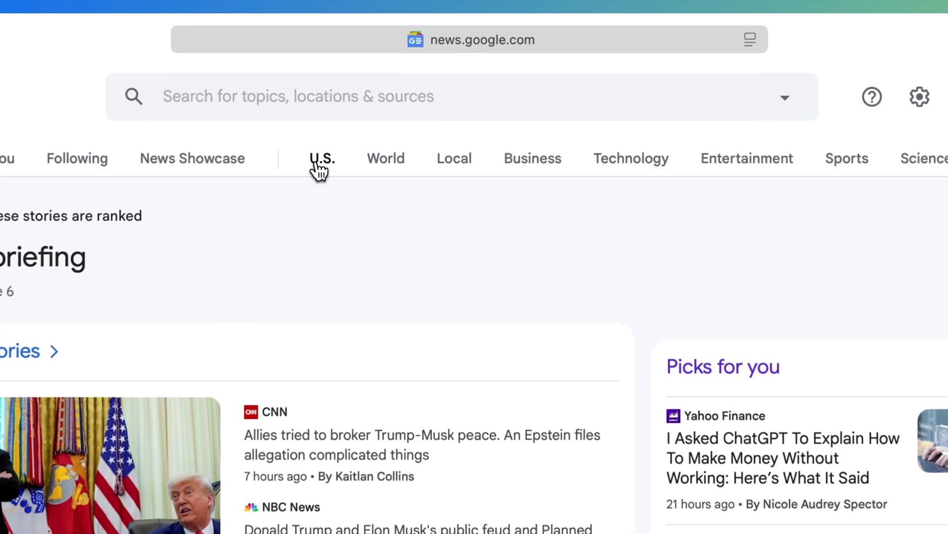
Browse the U.S., World and Technology sections of Google News for a story to turn into a video
left_click(395, 95)
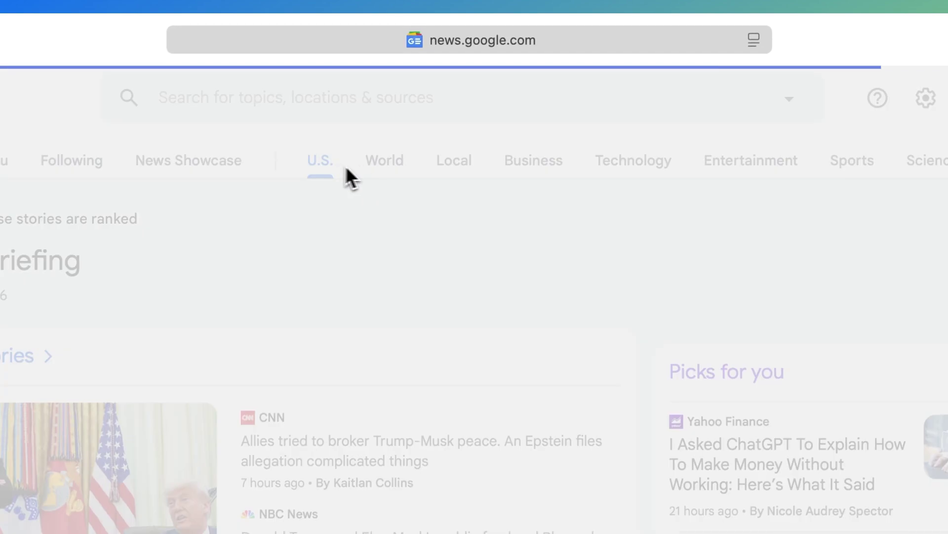
left_click(378, 165)
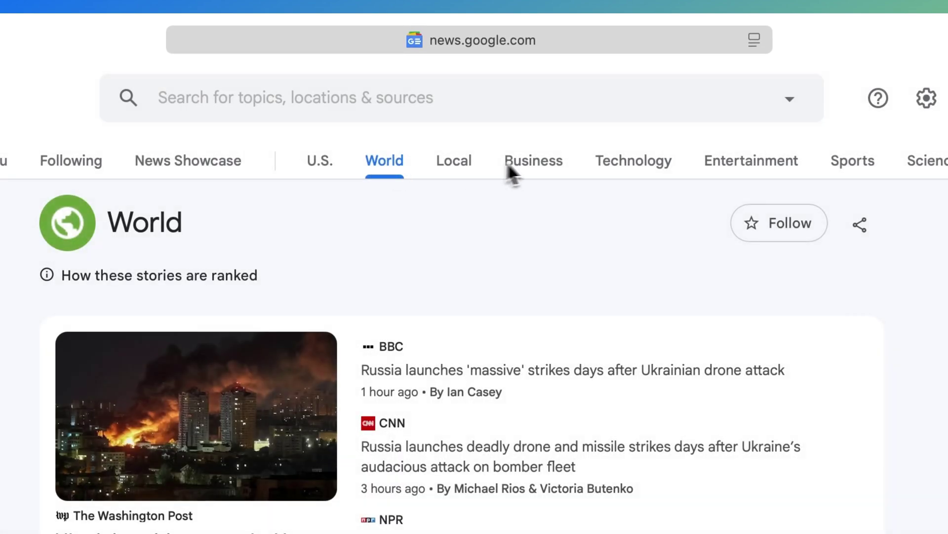
left_click(634, 160)
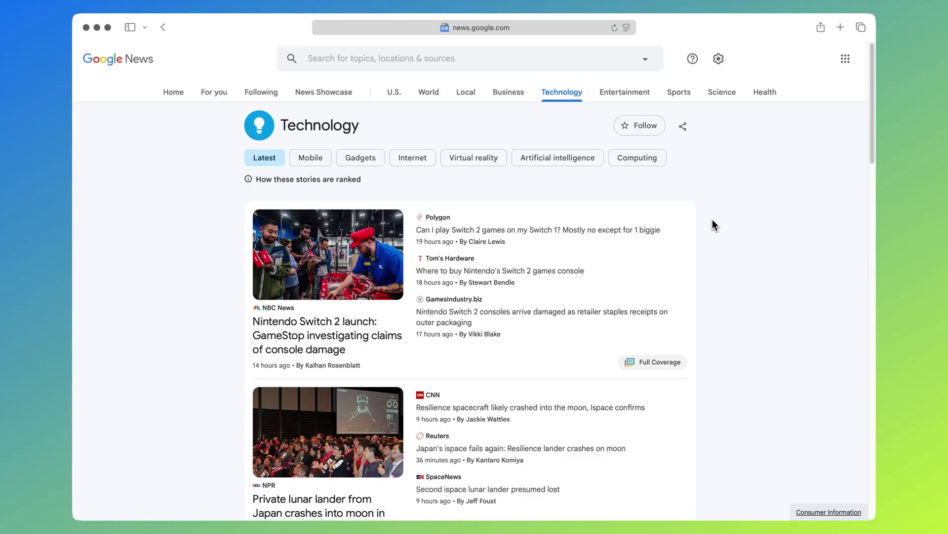
scroll(712, 220, "down", 10)
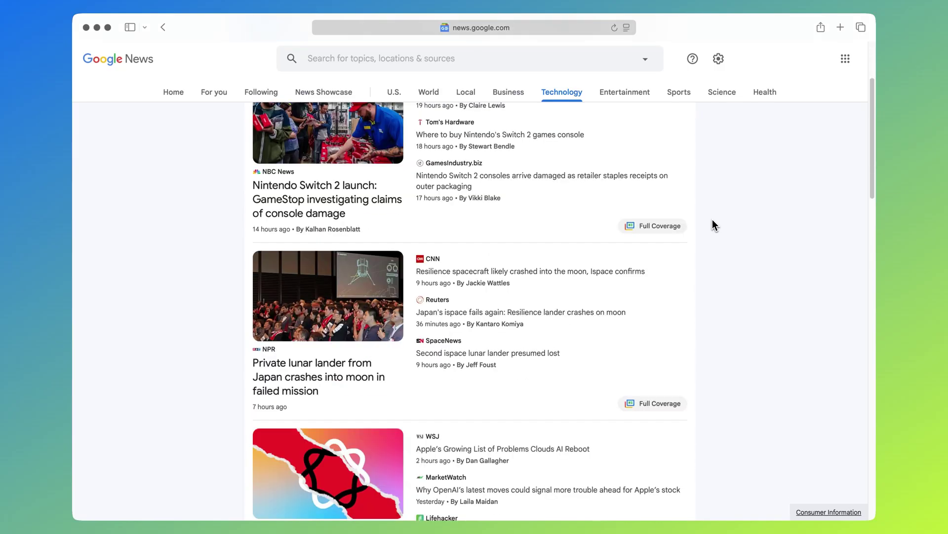
scroll(712, 220, "down", 6)
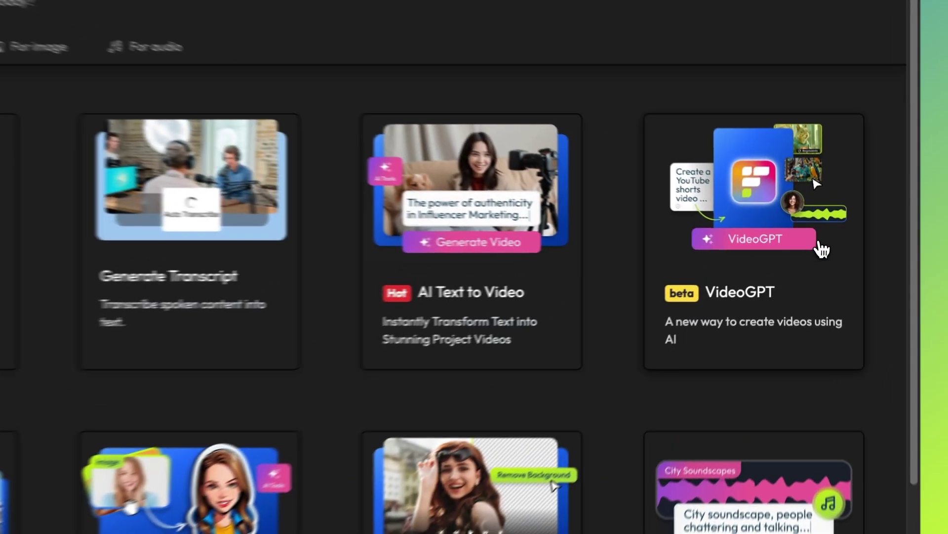
Open the VideoGPT tool in Flixier and copy the URL of the NPR article on the Nintendo Switch 2 launch
left_click(817, 248)
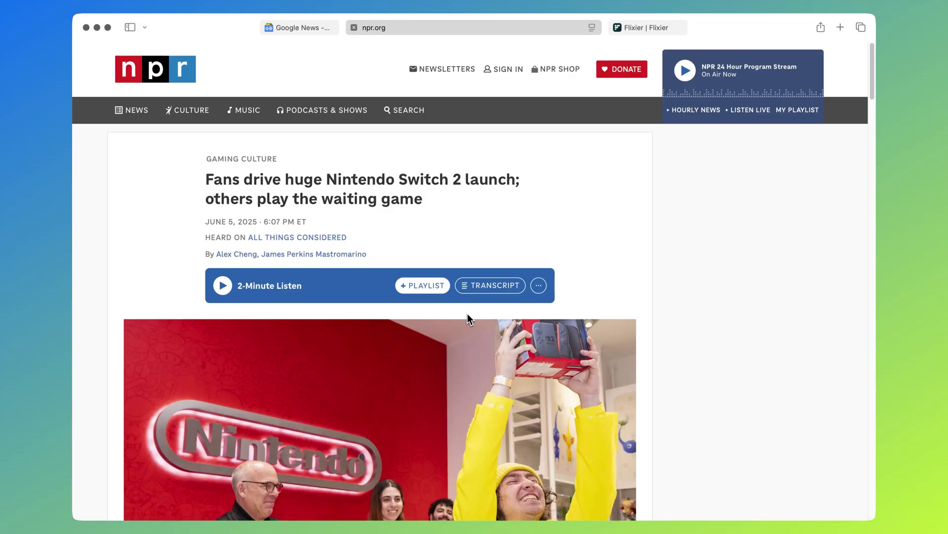
left_click(452, 32)
key("super+c")
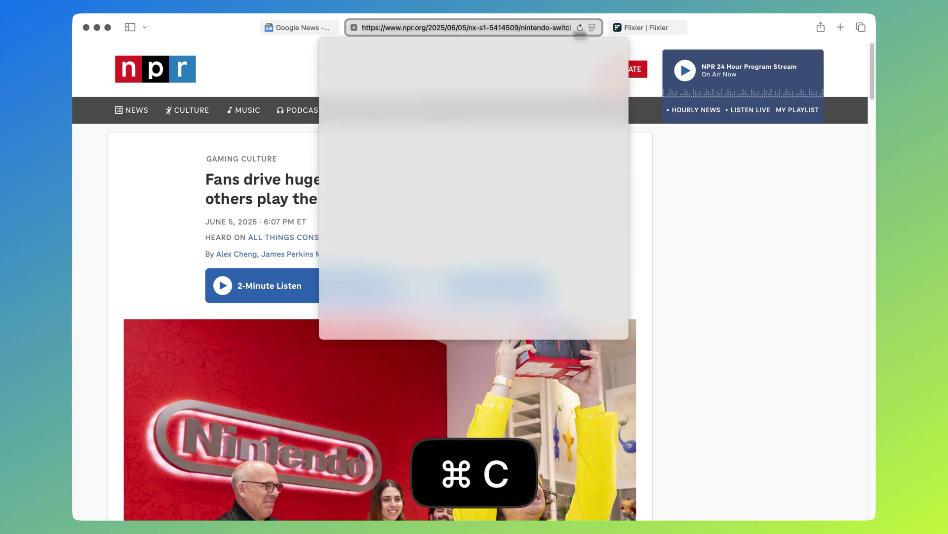
Switch to Flixier, check the video length options, and import the copied NPR article URL as the video's source
left_click(660, 26)
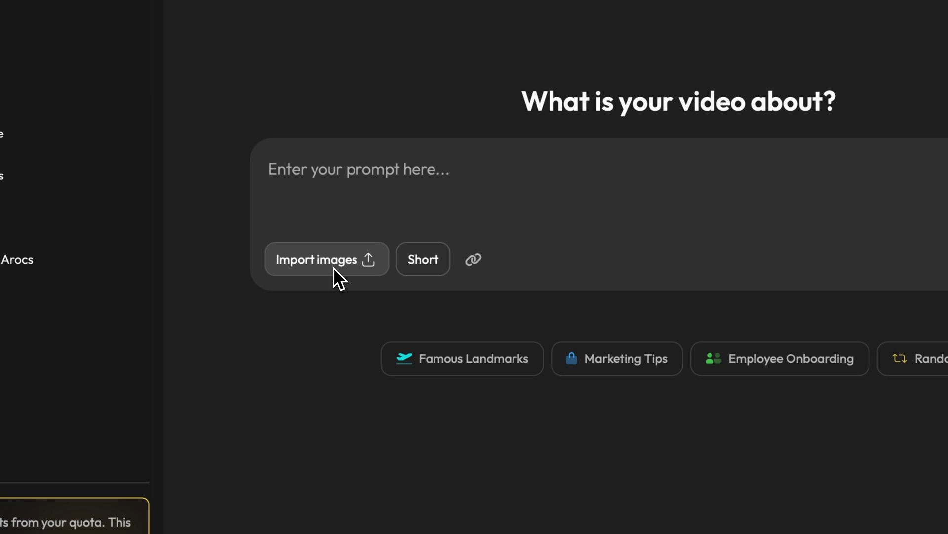
left_click(422, 272)
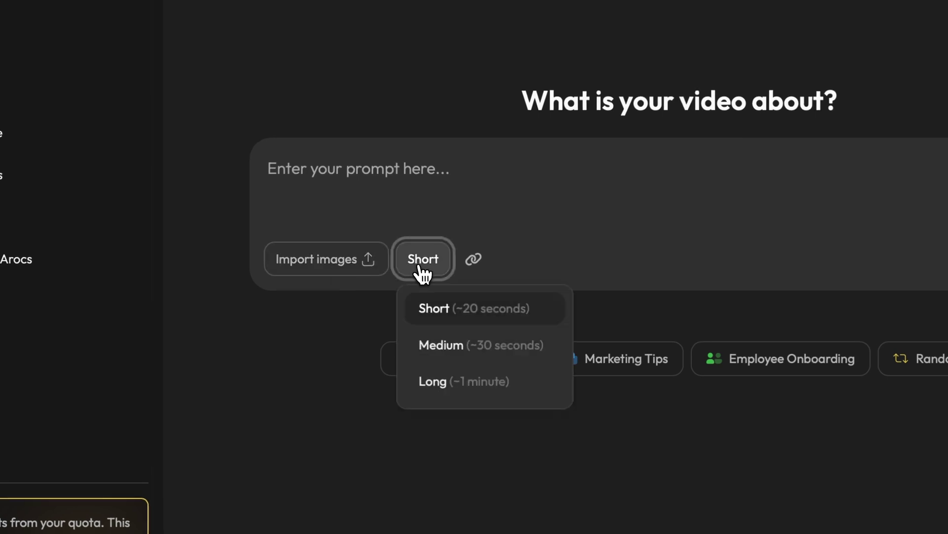
left_click(469, 261)
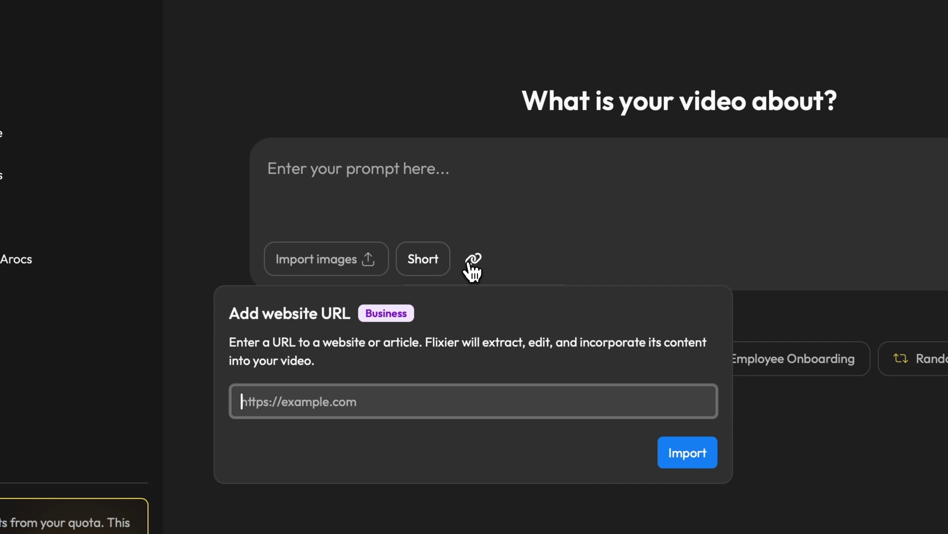
key("super+v")
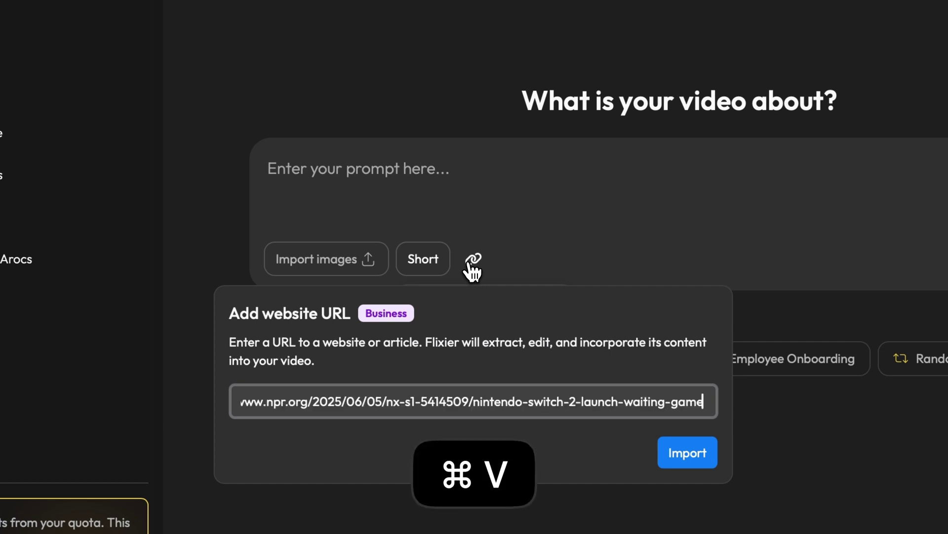
key("Return")
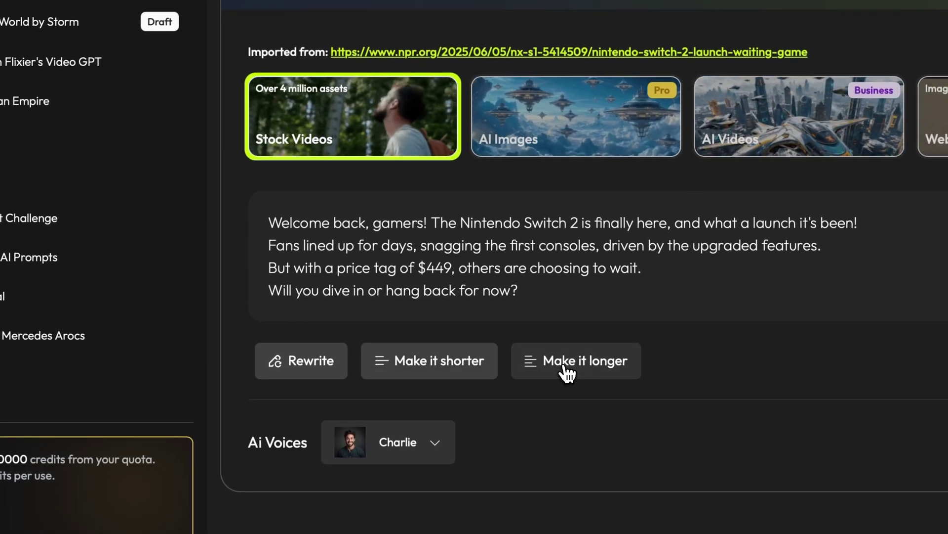
Make the generated script longer, look through the voice clones, and choose the AI voice "Joe - British Male"
left_click(567, 373)
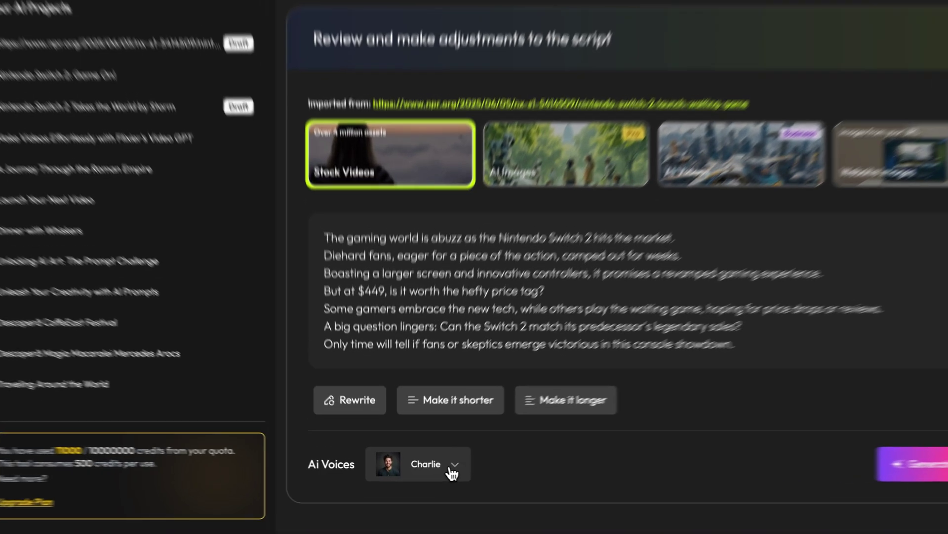
left_click(452, 469)
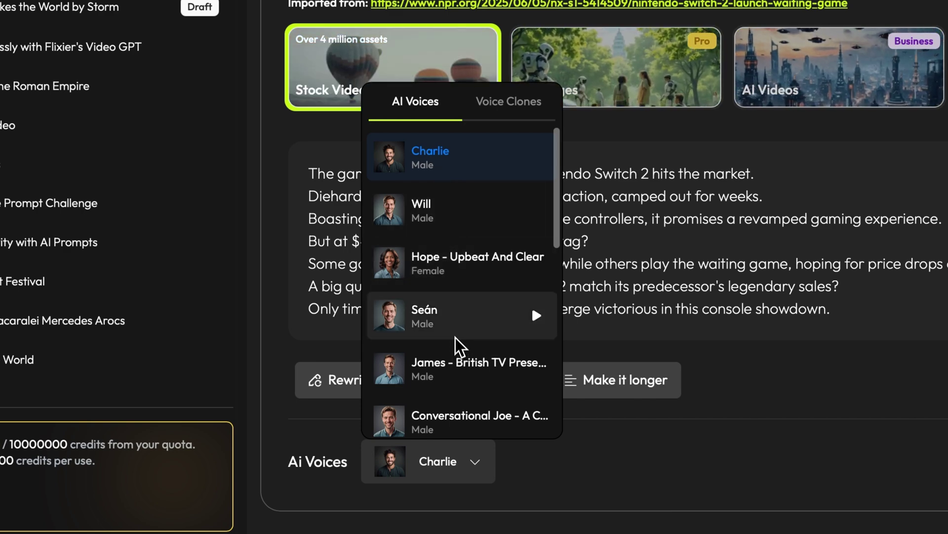
left_click(516, 111)
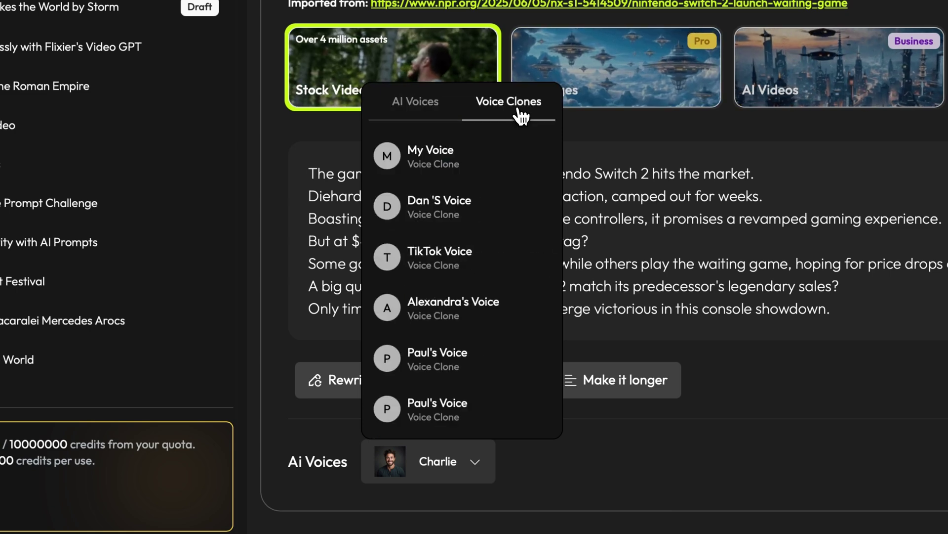
scroll(500, 212, "down", 1)
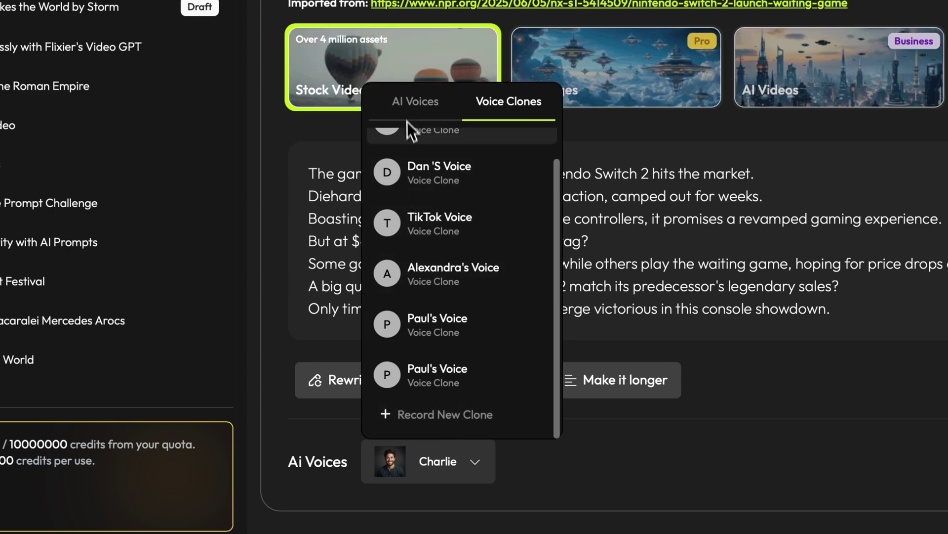
left_click(411, 116)
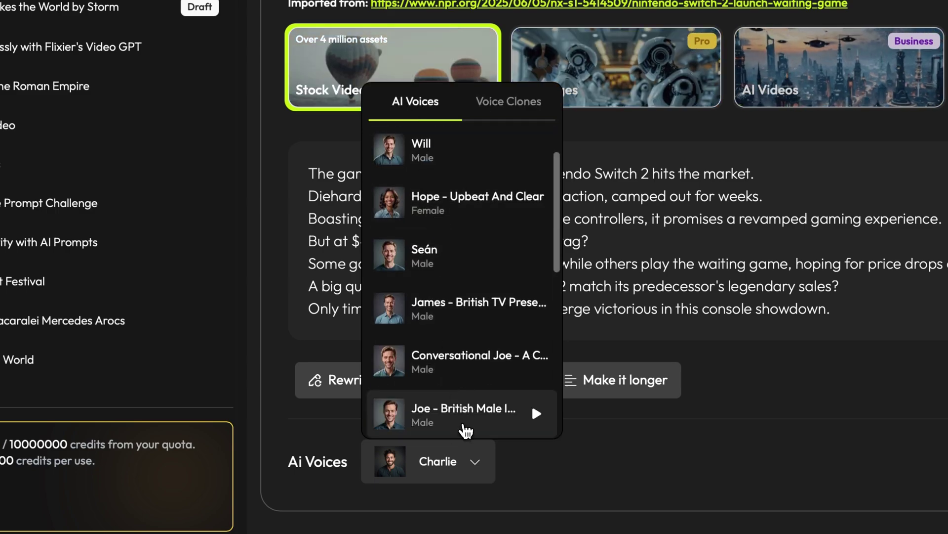
left_click(461, 420)
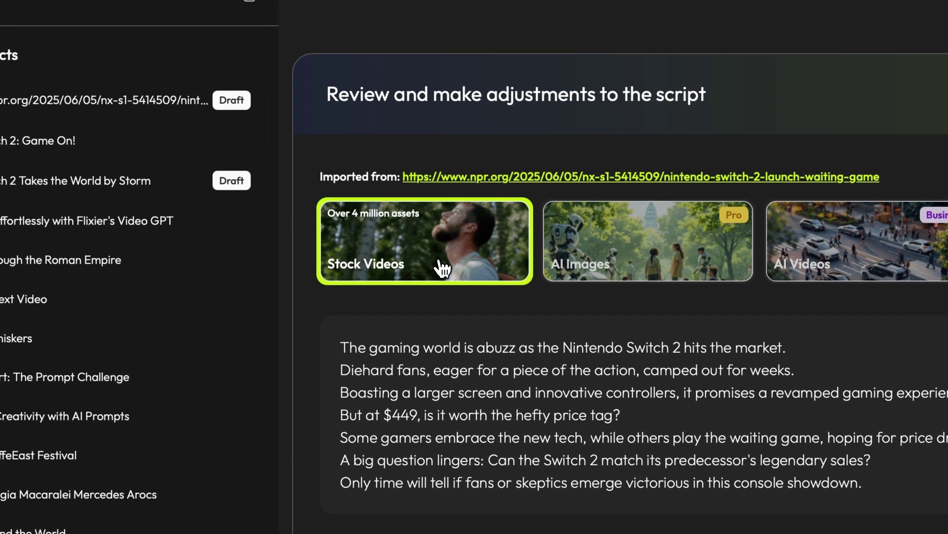
Choose AI Videos as the visual source, generate the video, and play its preview
left_click(646, 199)
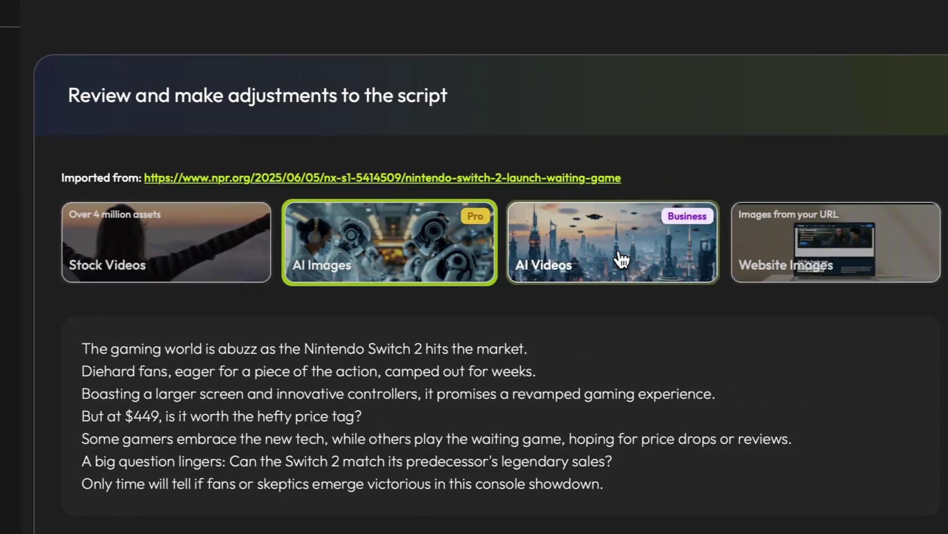
left_click(808, 267)
left_click(750, 258)
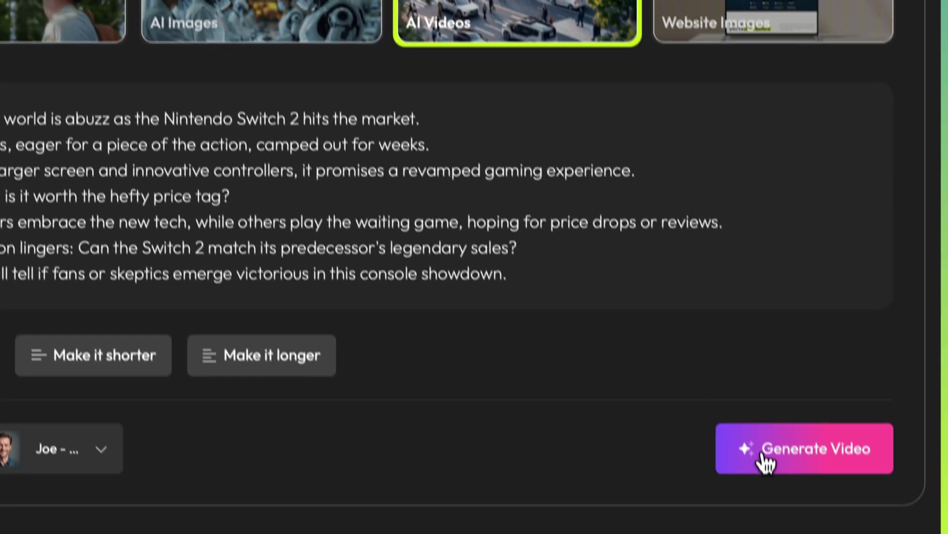
left_click(761, 429)
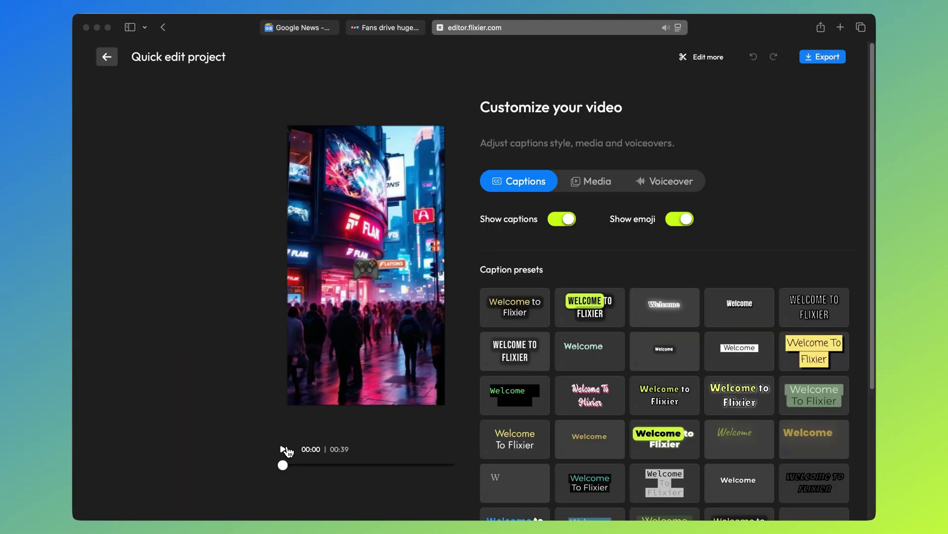
left_click(284, 450)
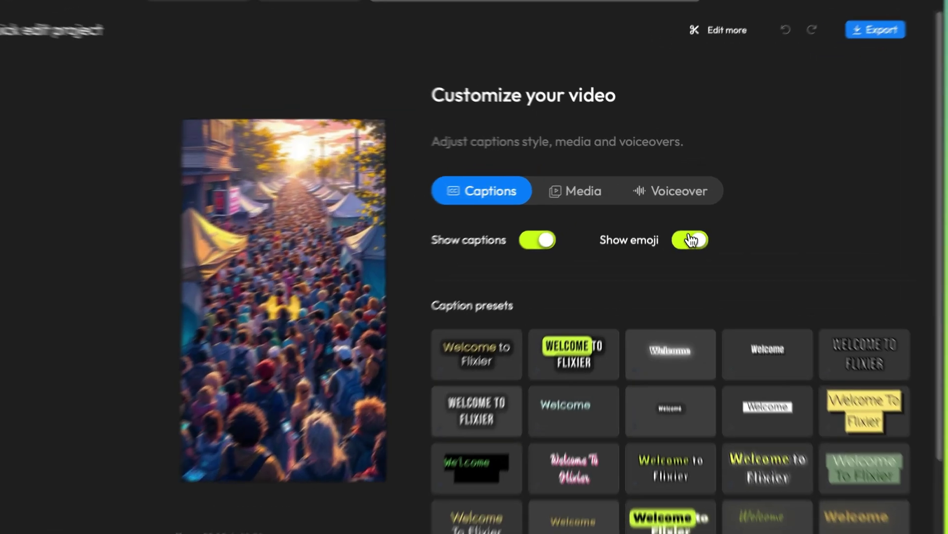
Turn off emoji, apply the bold white caption preset with the lime-green word highlight, and keep captions shown
left_click(680, 219)
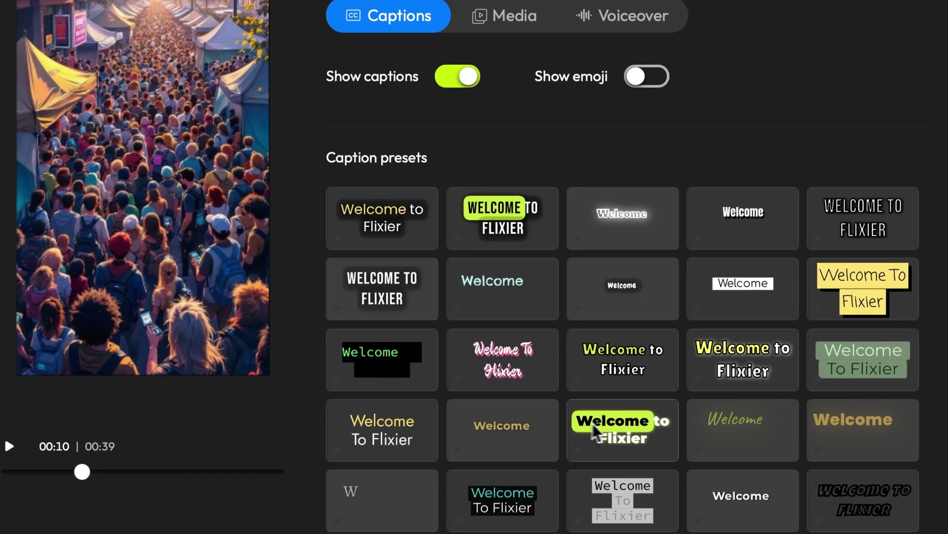
left_click(638, 349)
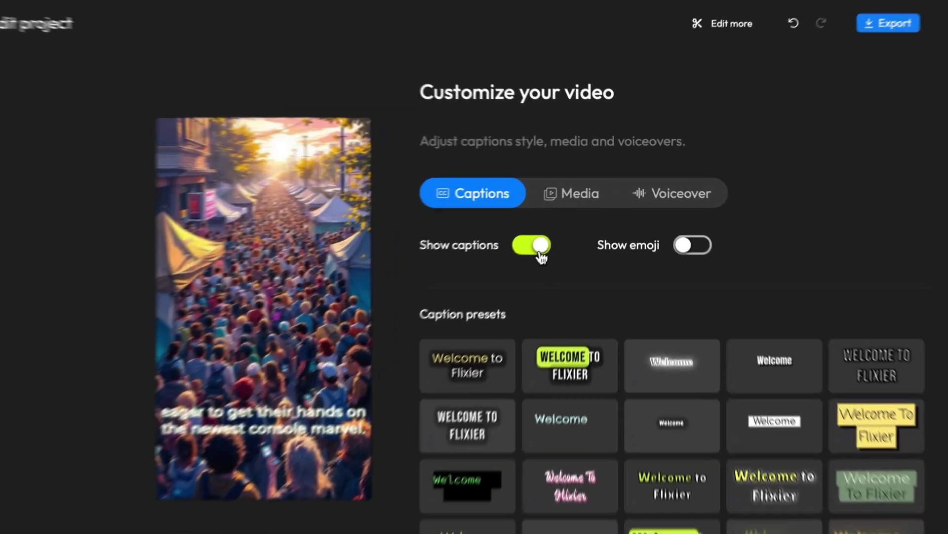
left_click(567, 221)
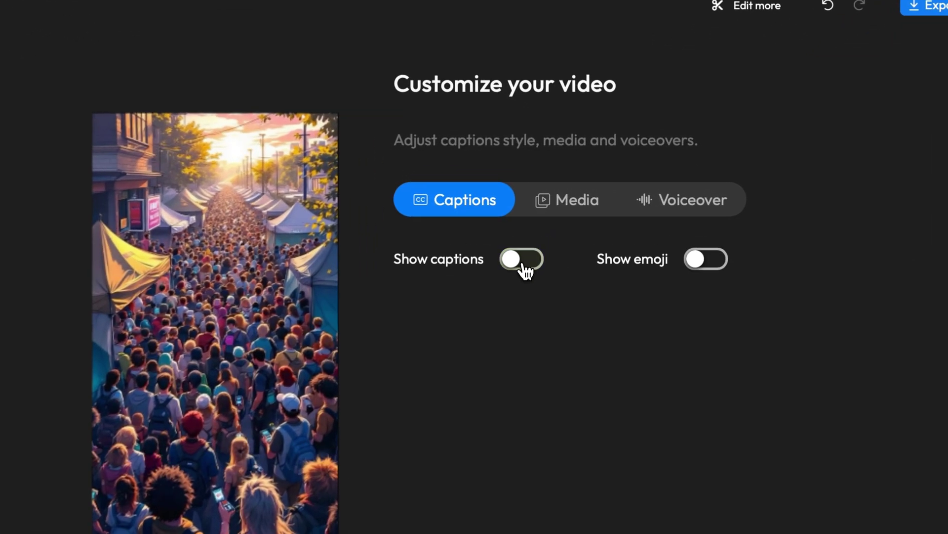
left_click(567, 220)
Examine the replaceable video clips in the media settings and the voices available for the voiceover
left_click(549, 202)
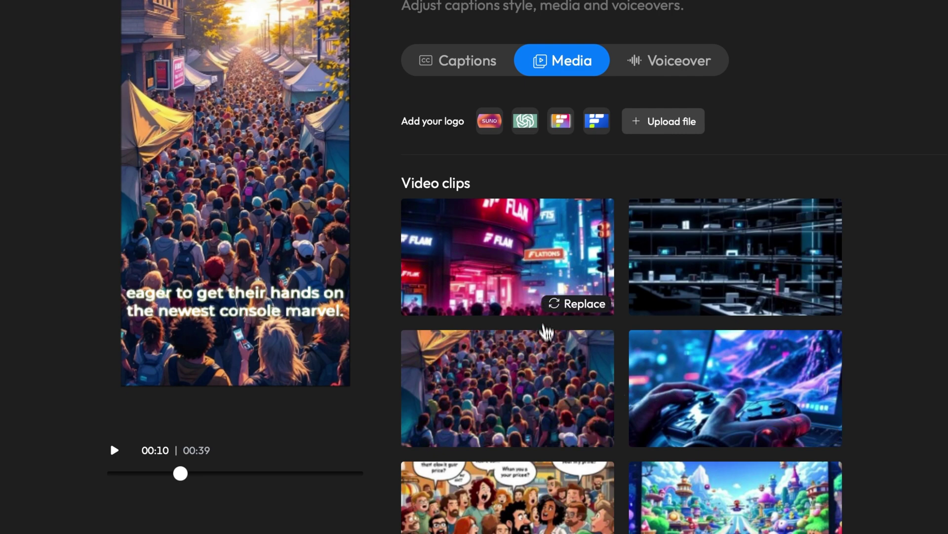
left_click(578, 307)
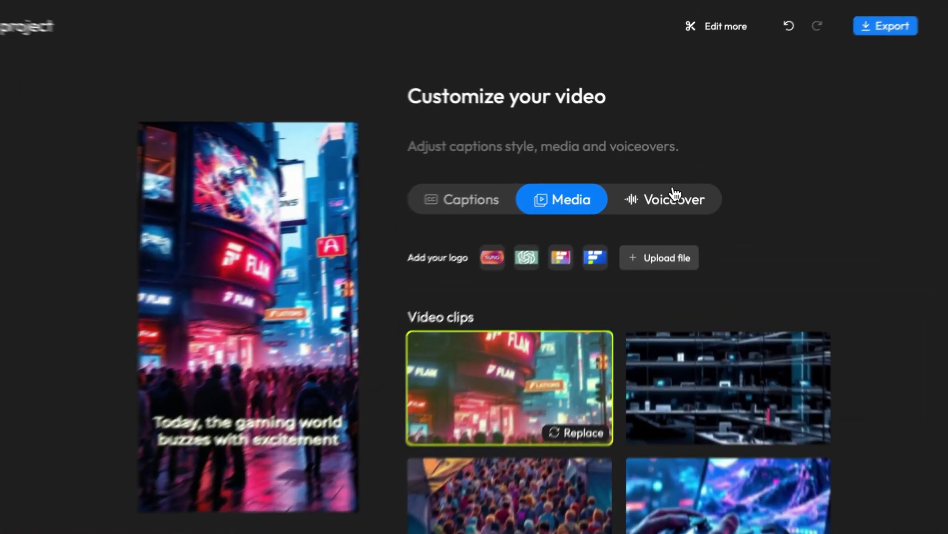
left_click(672, 194)
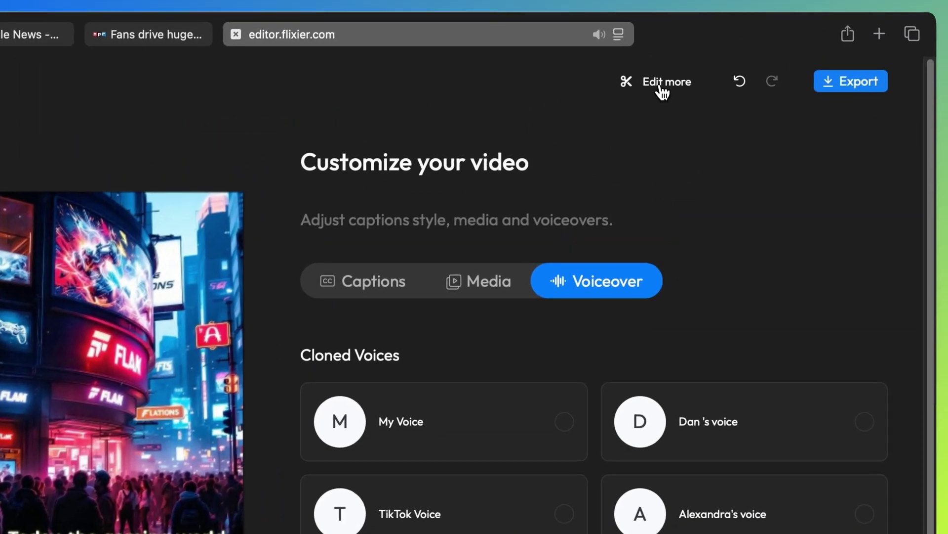
Open the video in the full editor and look through its transitions, text styles and audio library
left_click(736, 10)
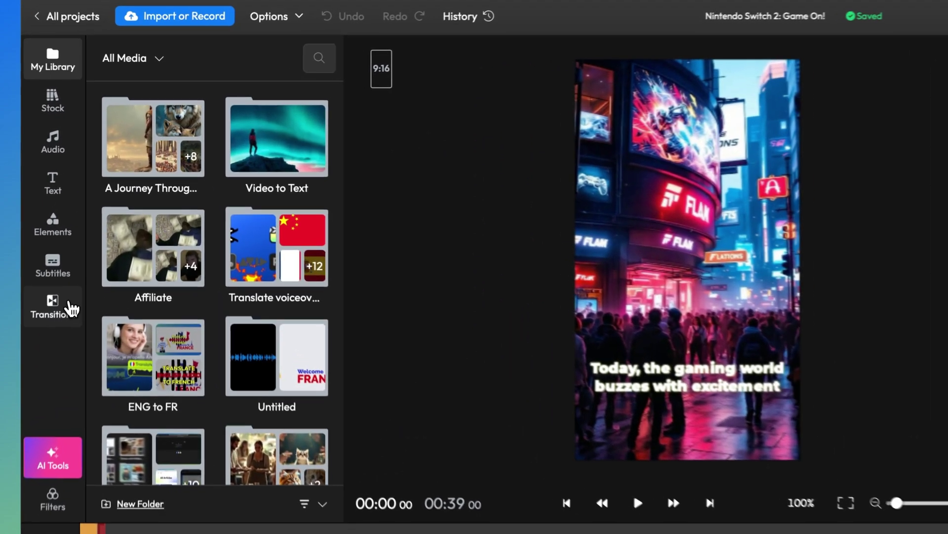
left_click(93, 242)
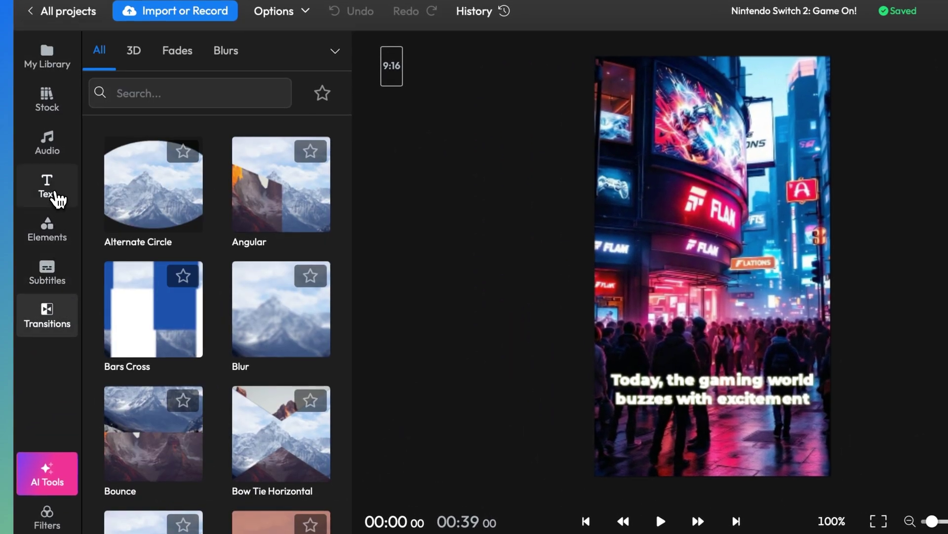
left_click(56, 195)
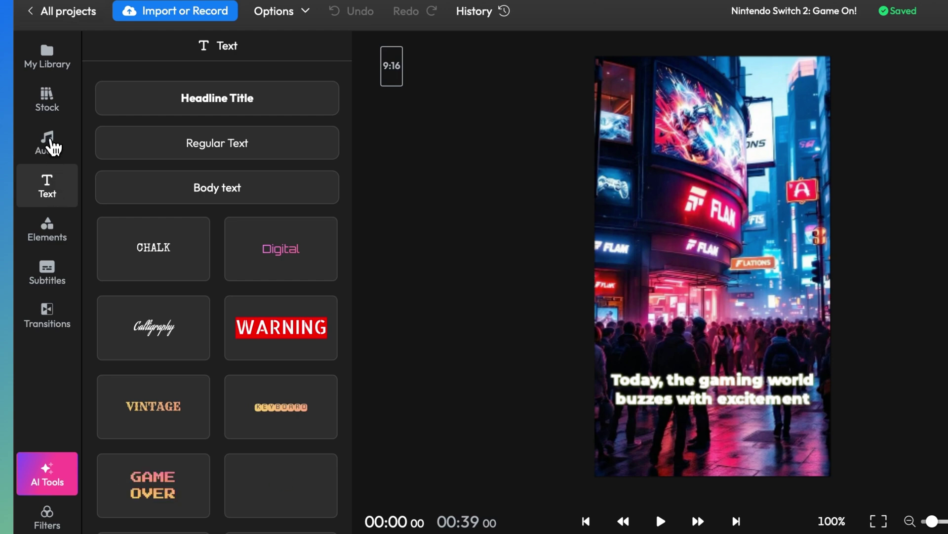
left_click(49, 140)
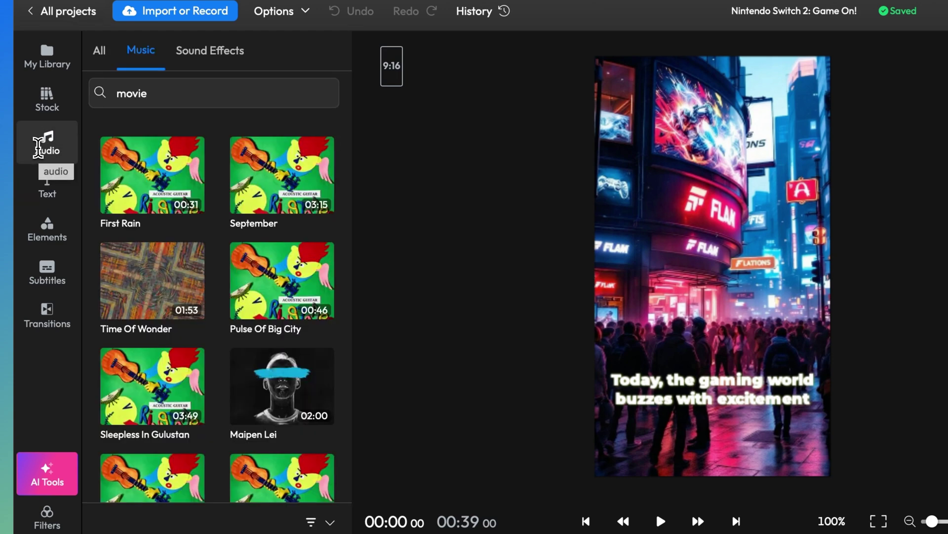